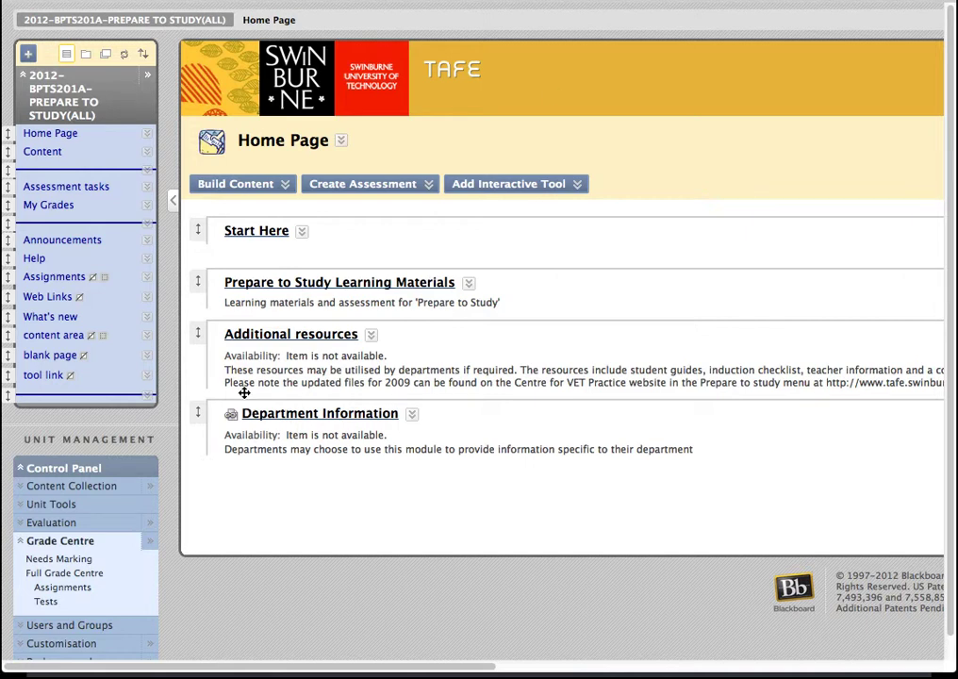
Open the Full Grade Centre and browse the student marks and EVNTCD code columns.
click(43, 575)
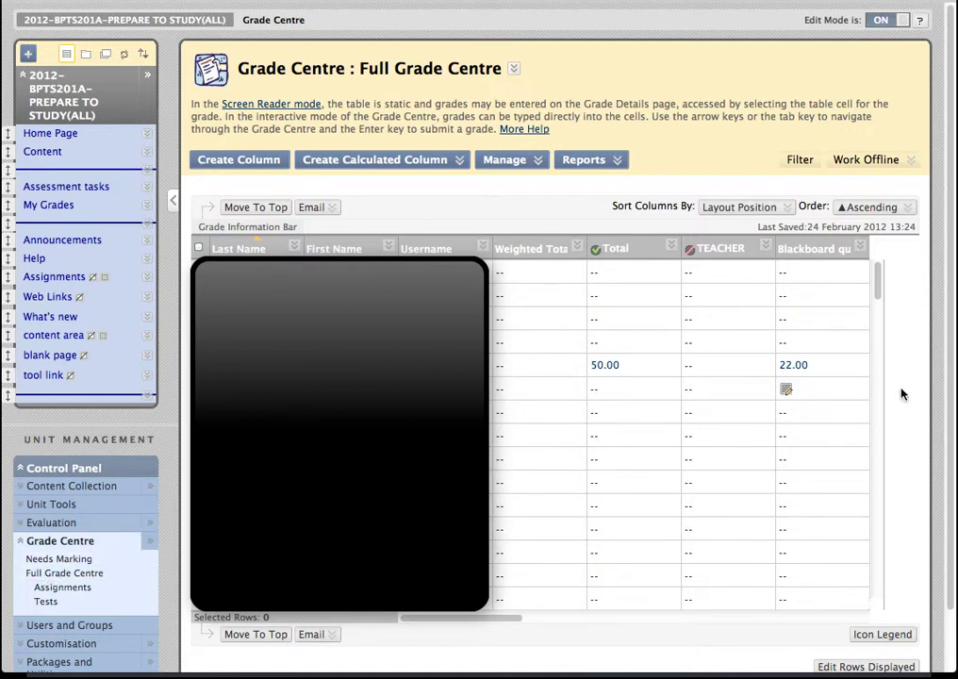
scroll(877, 393, down, 3)
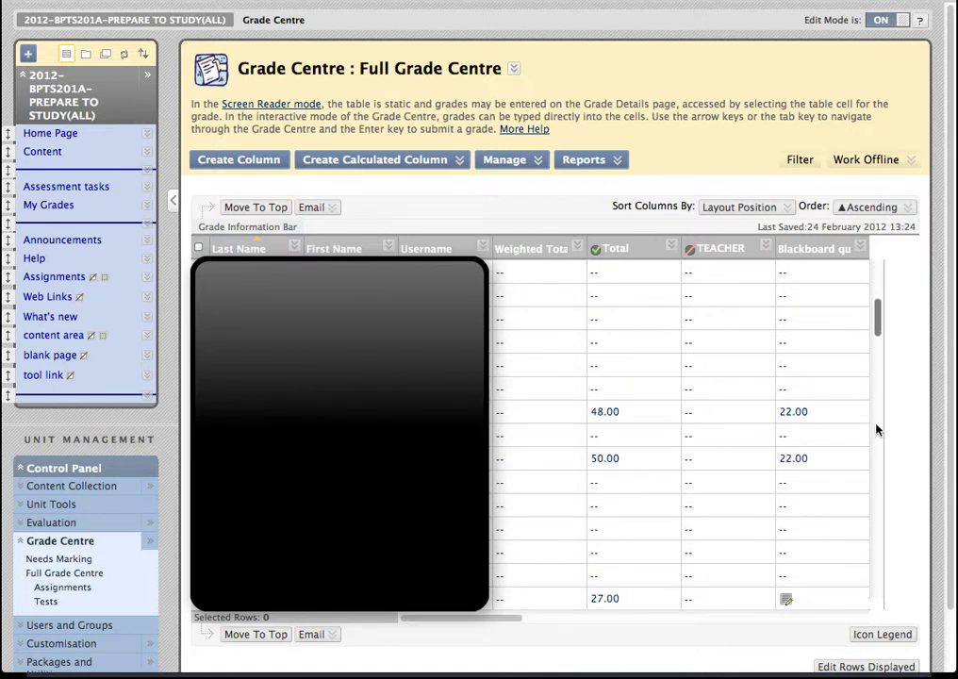
scroll(876, 433, down, 5)
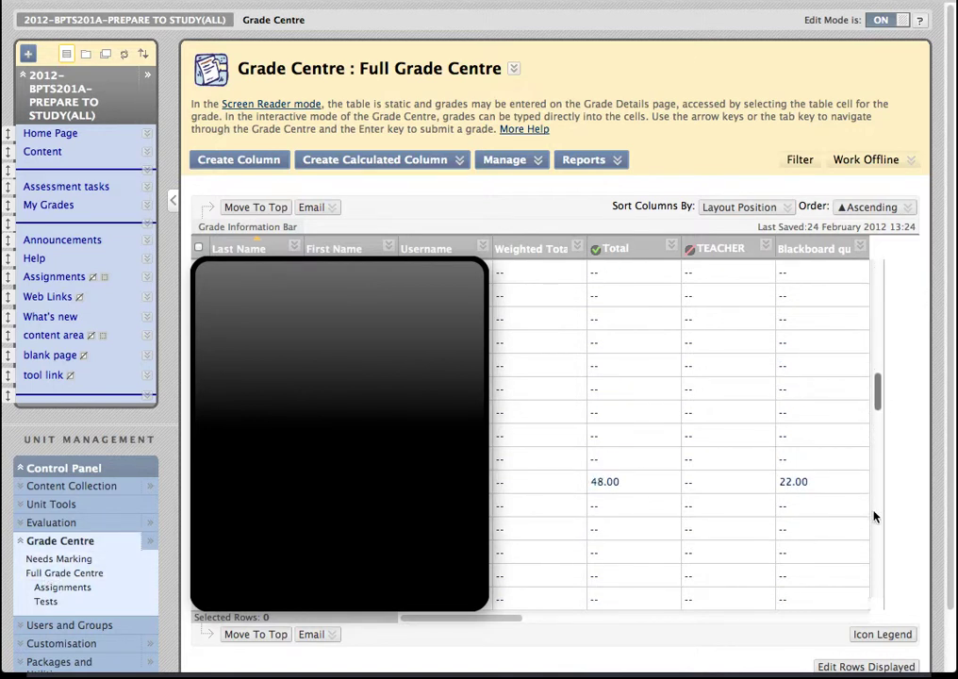
scroll(874, 517, down, 5)
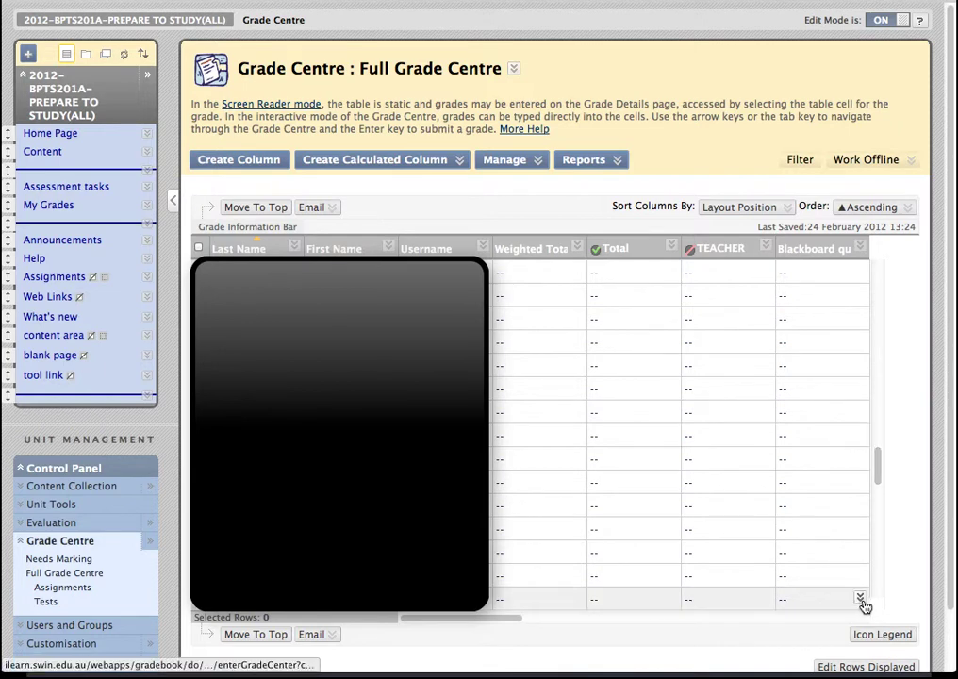
scroll(875, 592, down, 3)
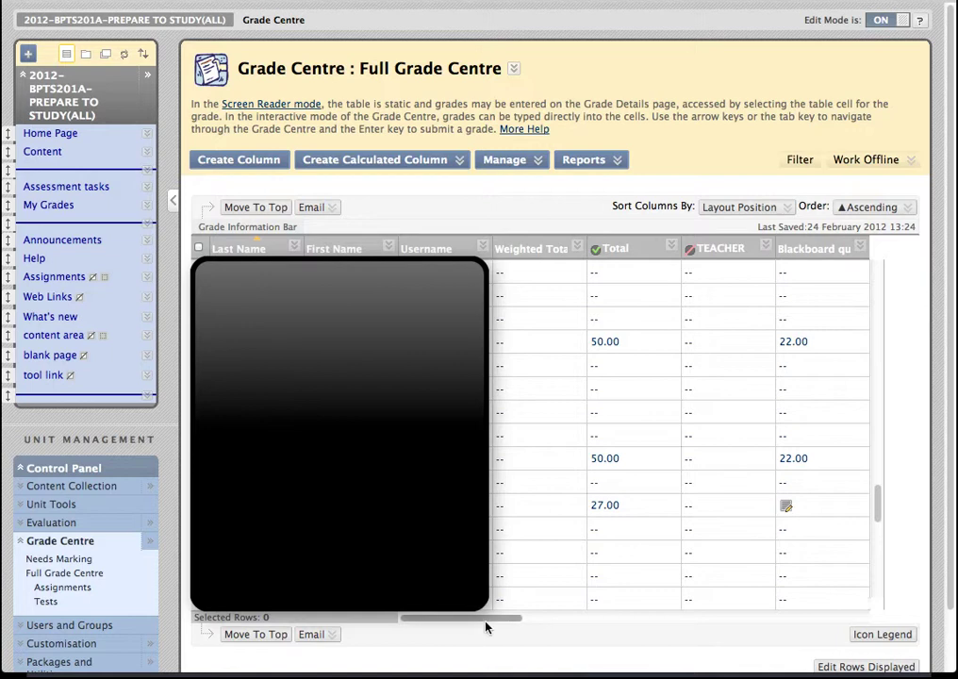
mouse_move(640, 249)
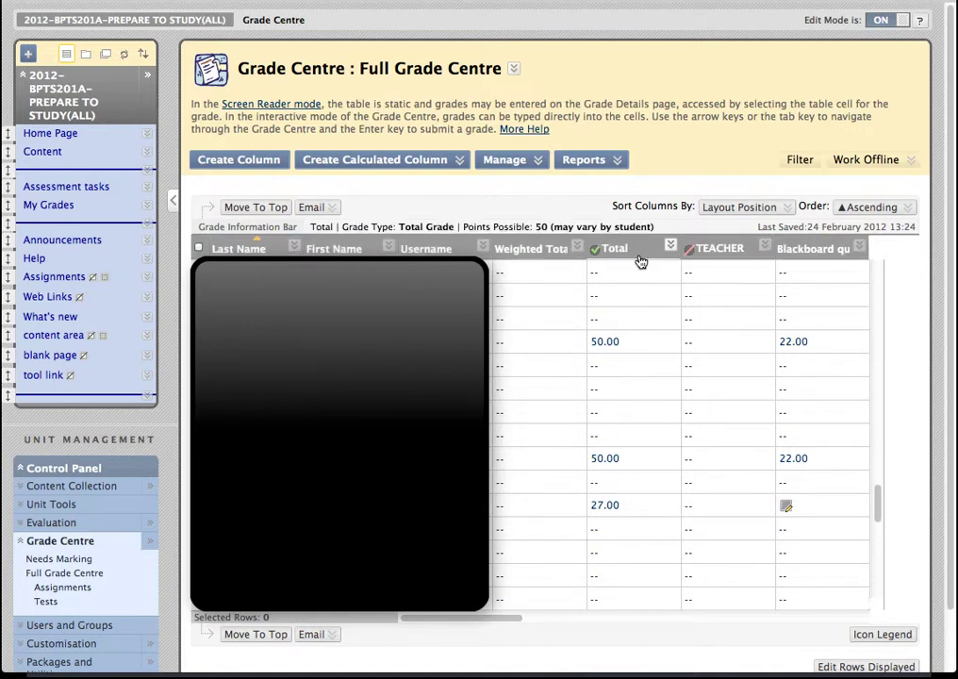
click(566, 620)
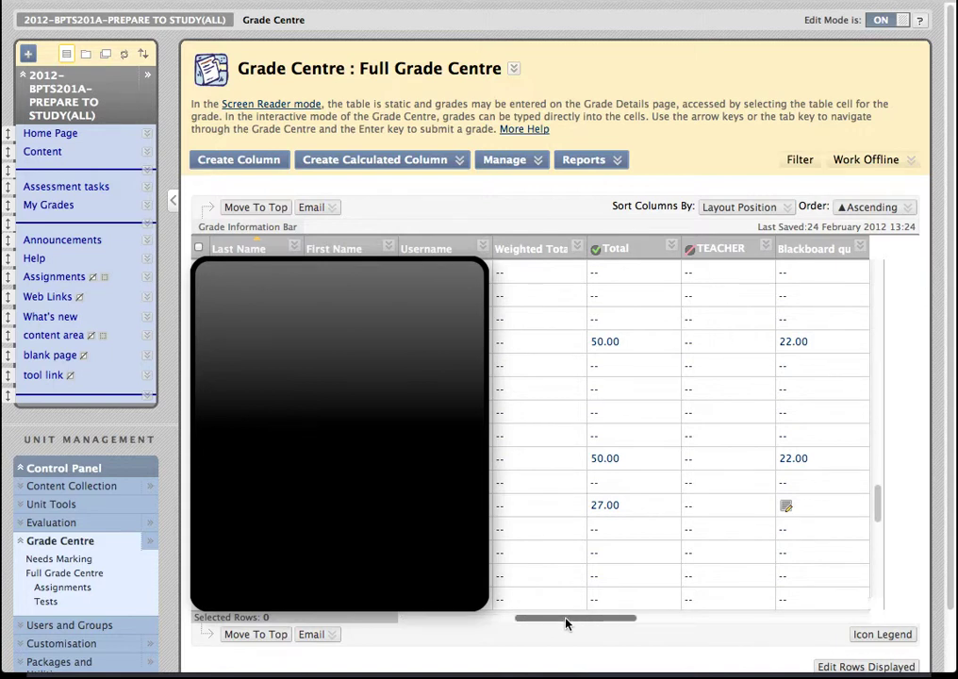
mouse_move(701, 374)
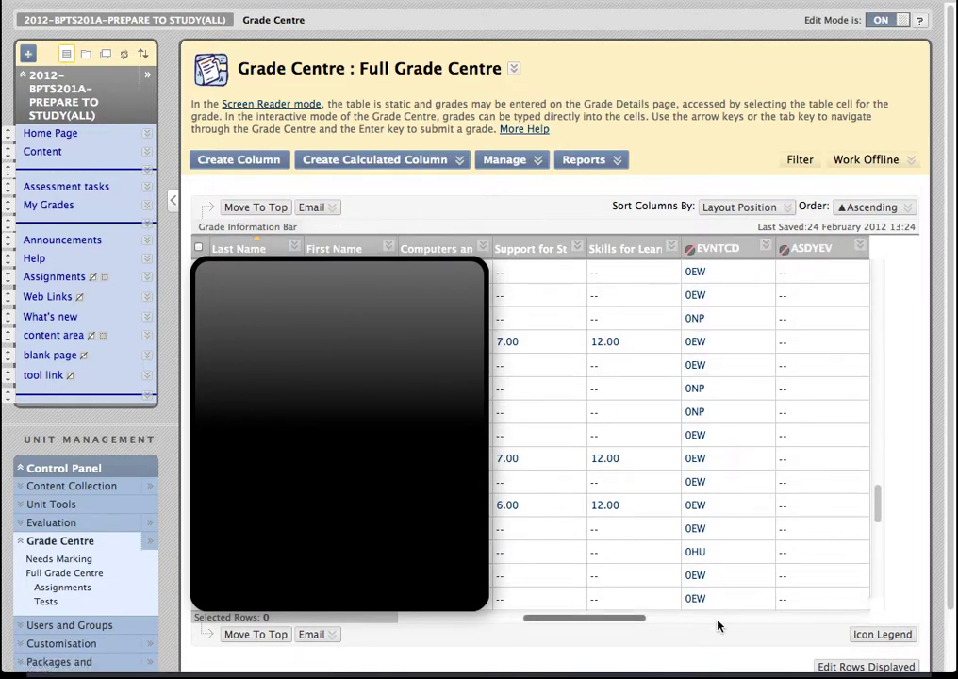
Scroll right to the TTGRP column and select a student's PRHY5FLX group cell.
click(693, 617)
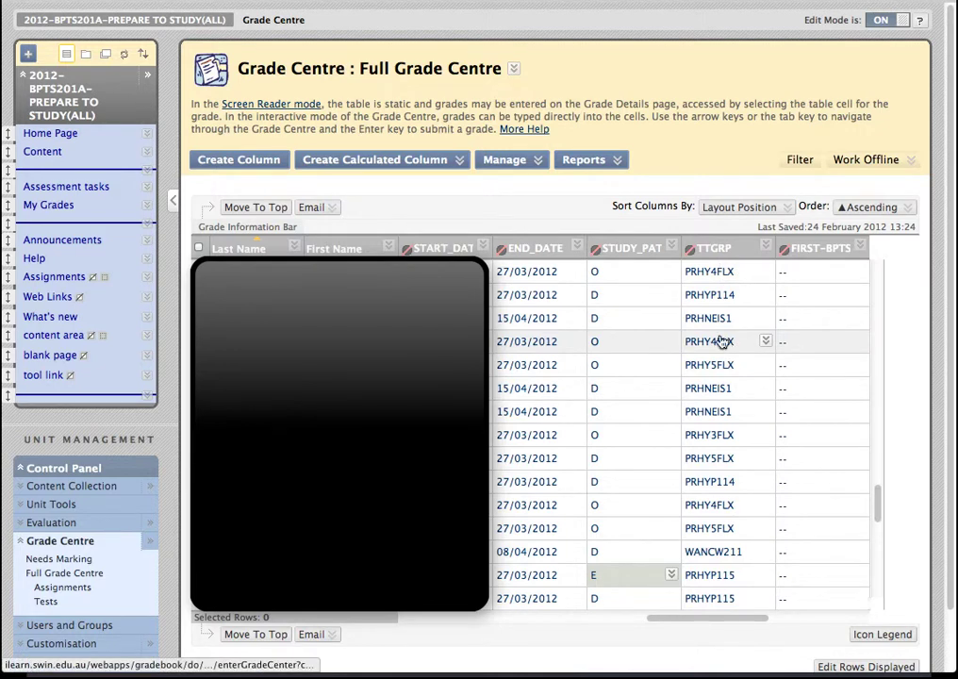
click(715, 459)
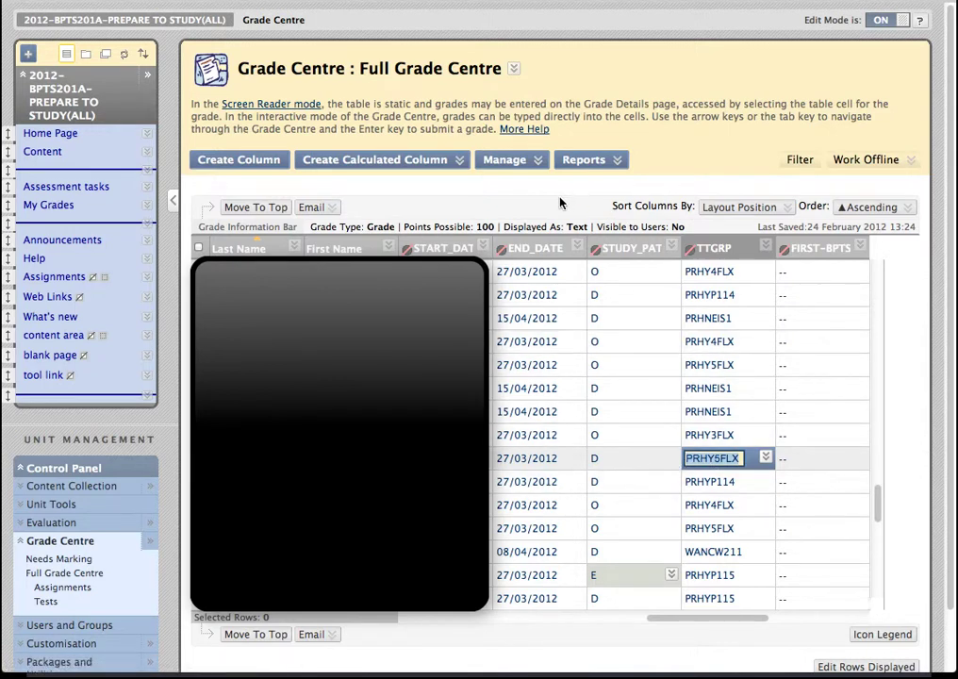
mouse_move(503, 163)
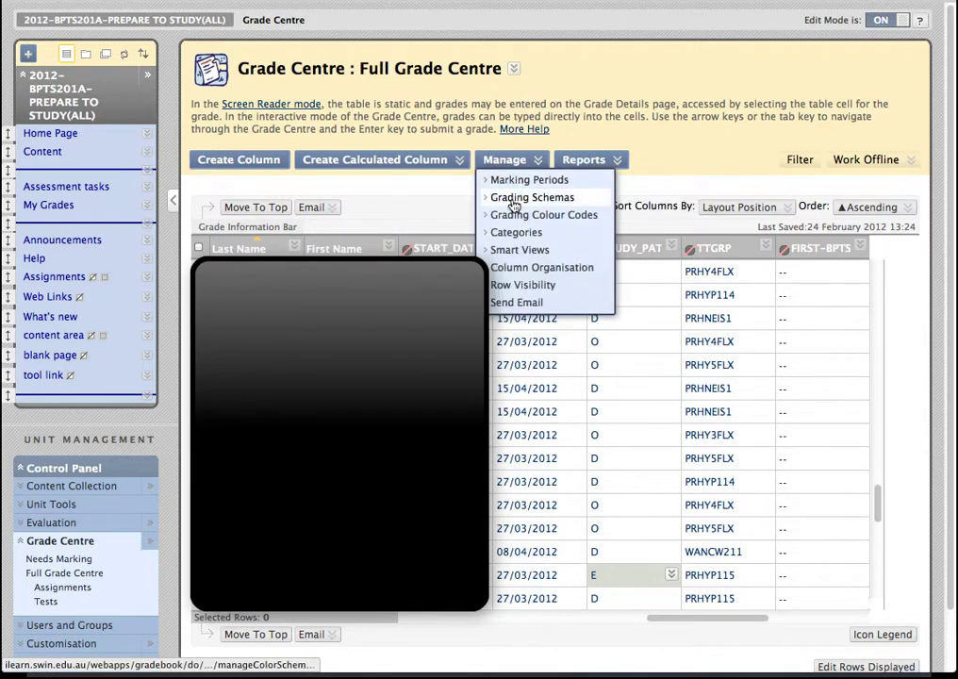
From Smart Views, create a view named PRHY5FLX with Add as Favourite ticked.
click(528, 250)
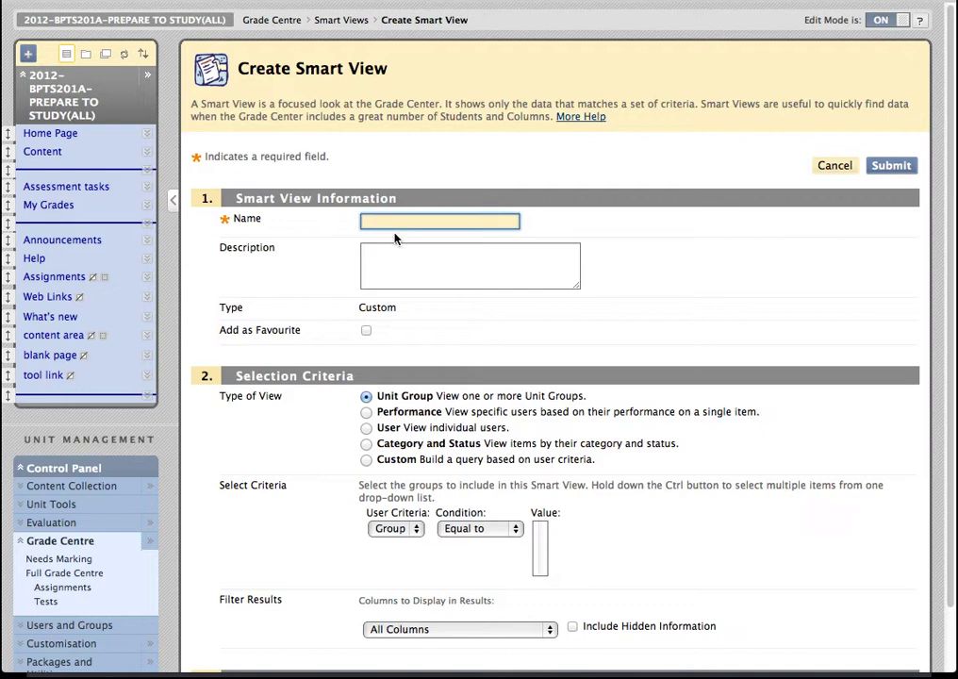
text(PRHYSFLX)
click(366, 330)
scroll(629, 384, down, 2)
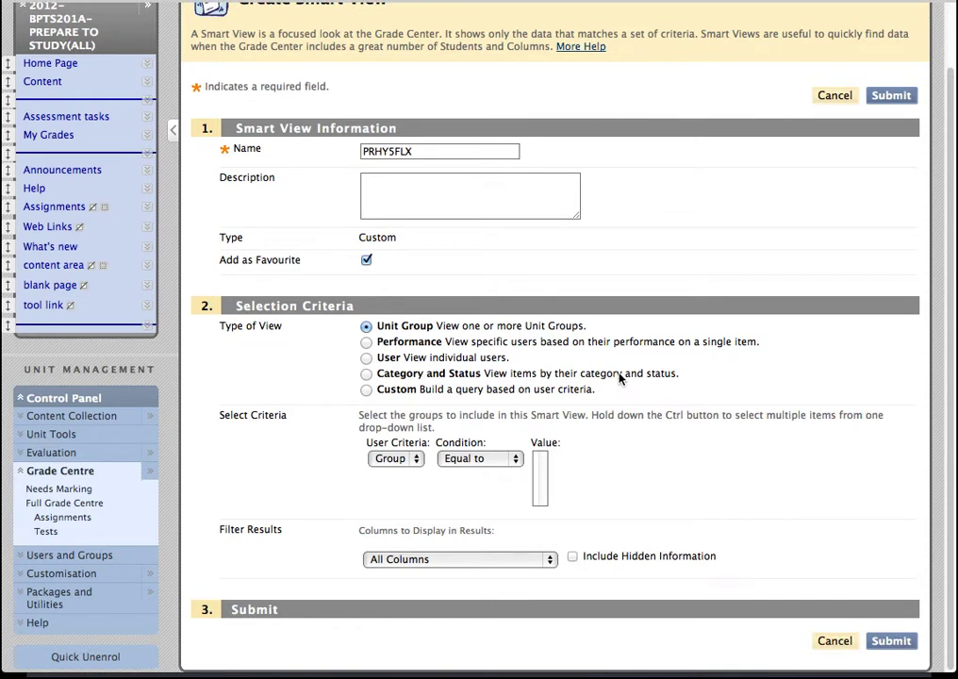
Set Performance criteria to TTGRP grade equal to PRHY5FLX and submit the Smart View.
click(366, 342)
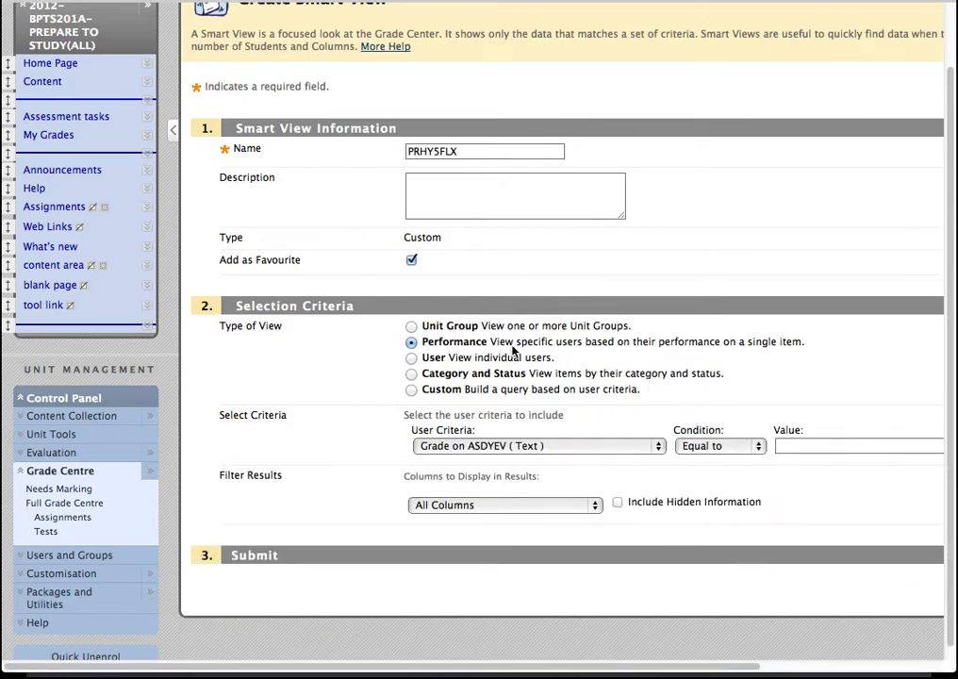
click(588, 451)
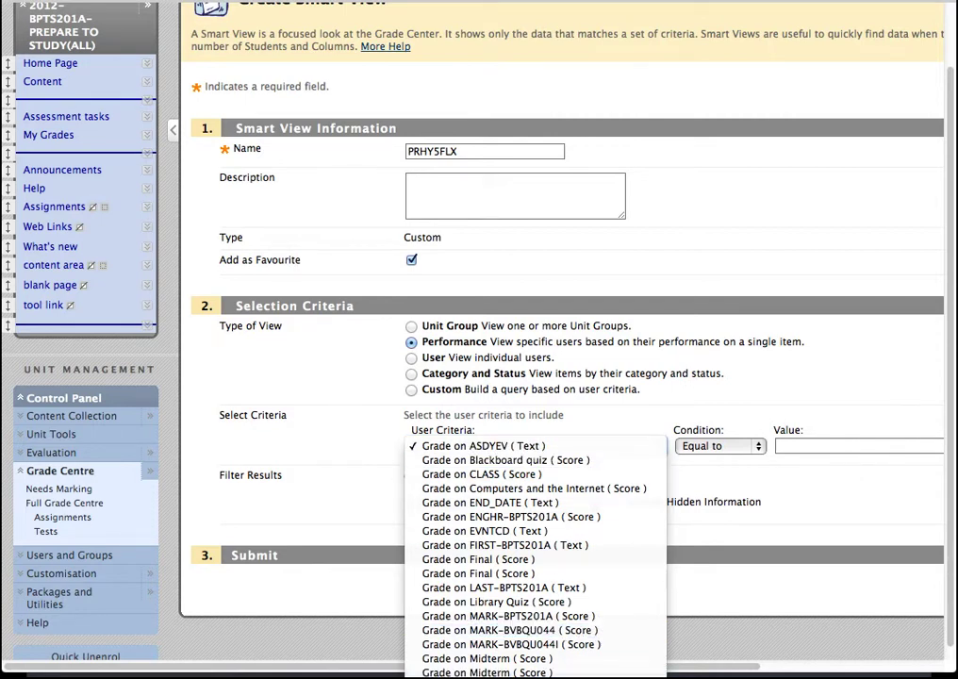
key(Return)
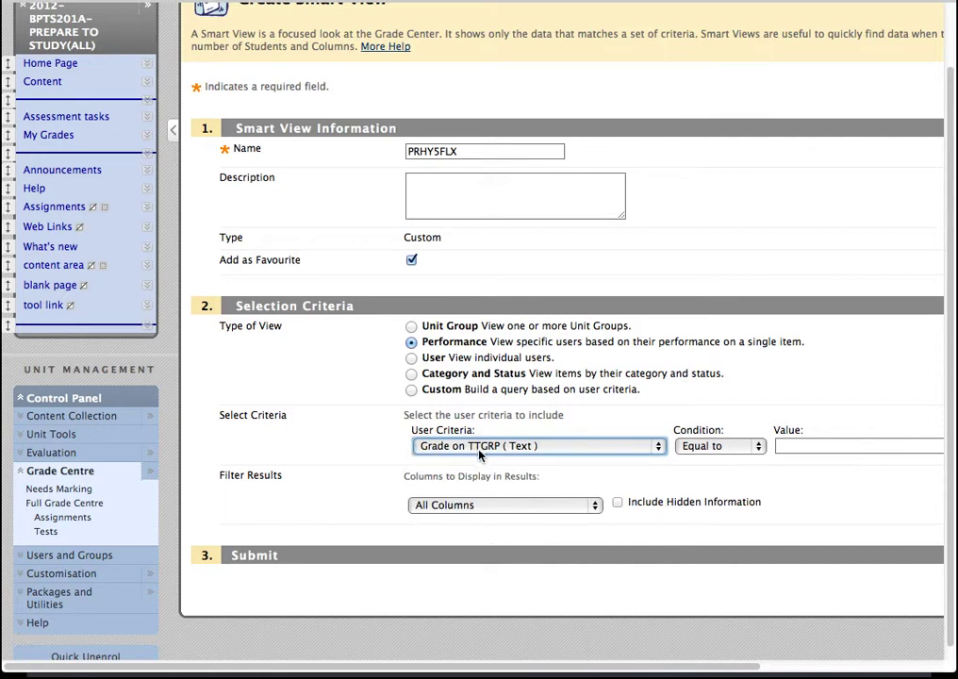
click(816, 447)
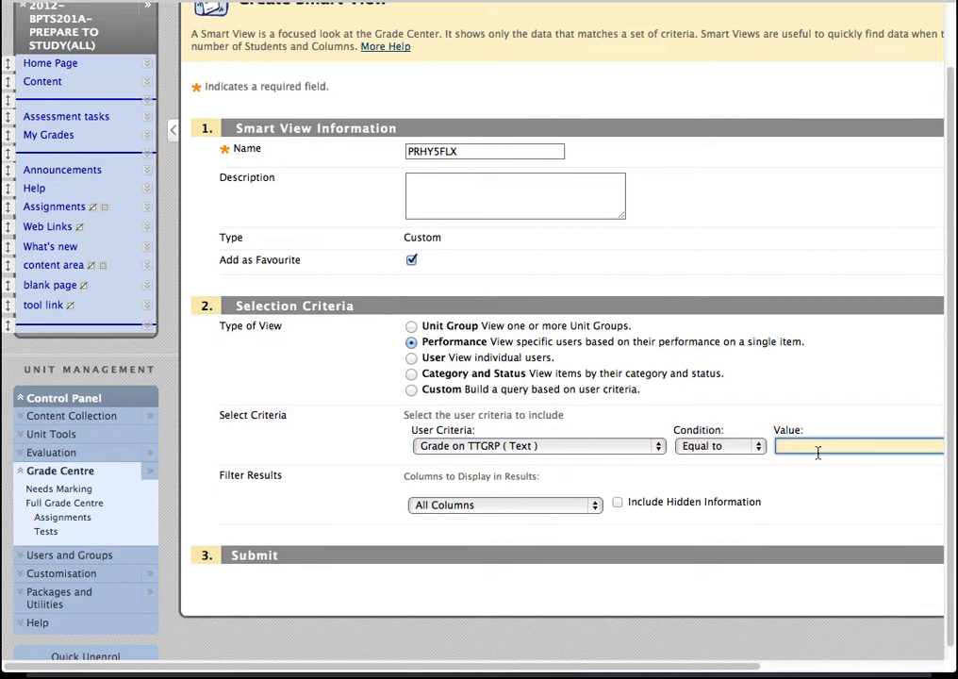
text(PRHYSFLX)
scroll(679, 502, down, 1)
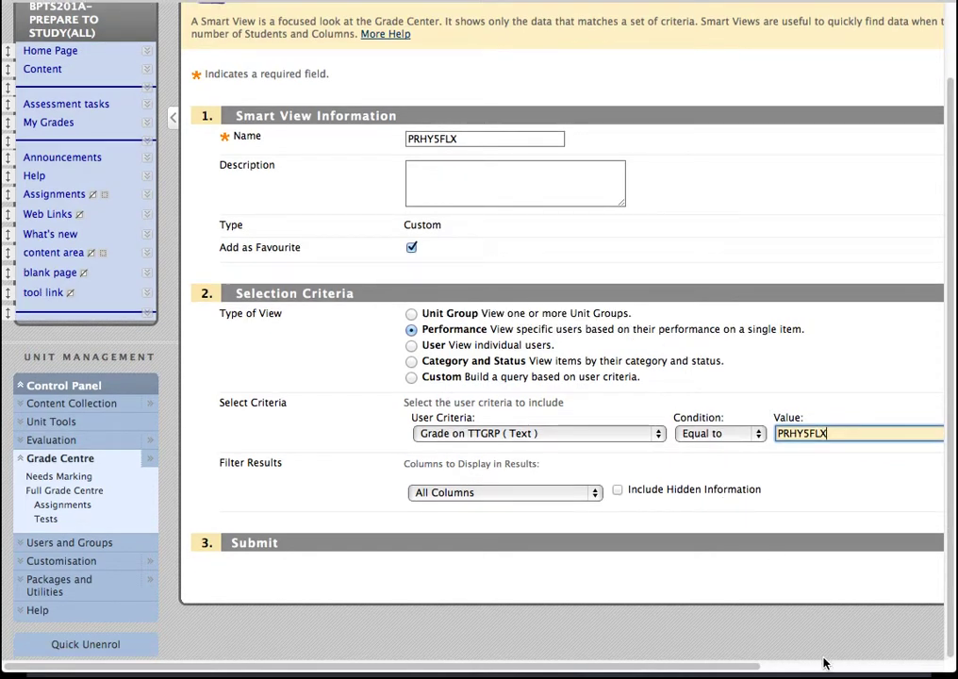
scroll(823, 659, right, 5)
click(891, 575)
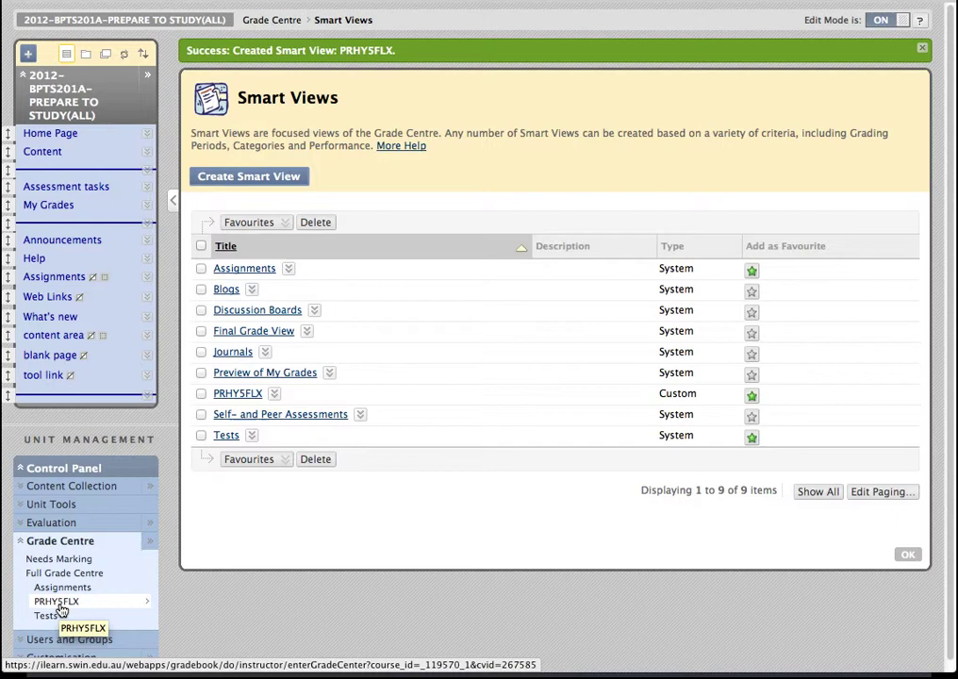
Open the PRHY5FLX link under Grade Centre in the Control Panel.
click(58, 605)
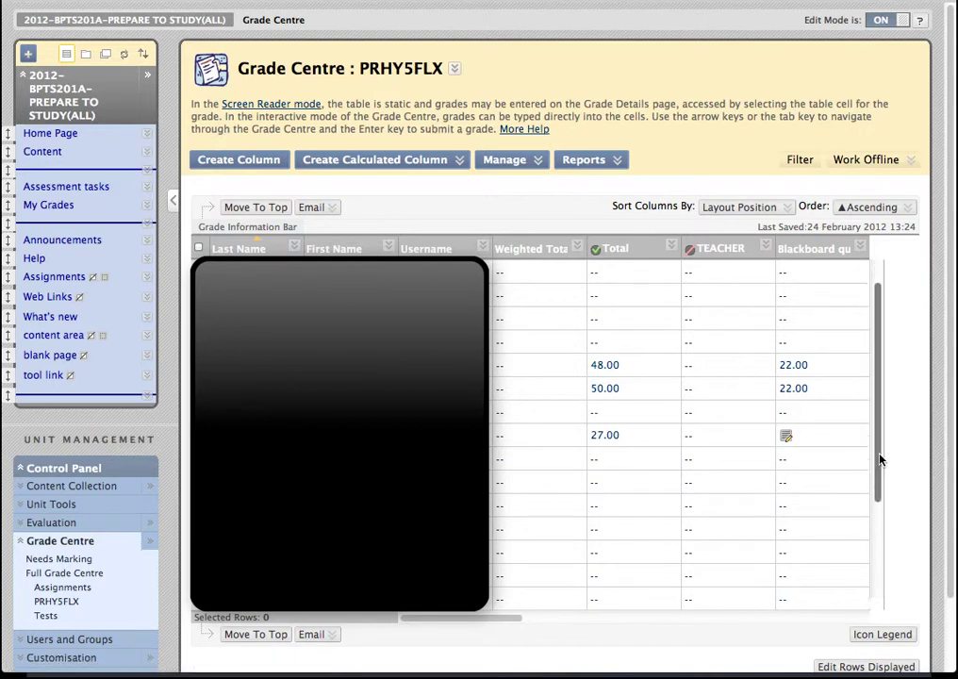
Scroll the PRHY5FLX grid to the TTGRP column, through the rows, and back to the top.
drag(880, 457, 872, 596)
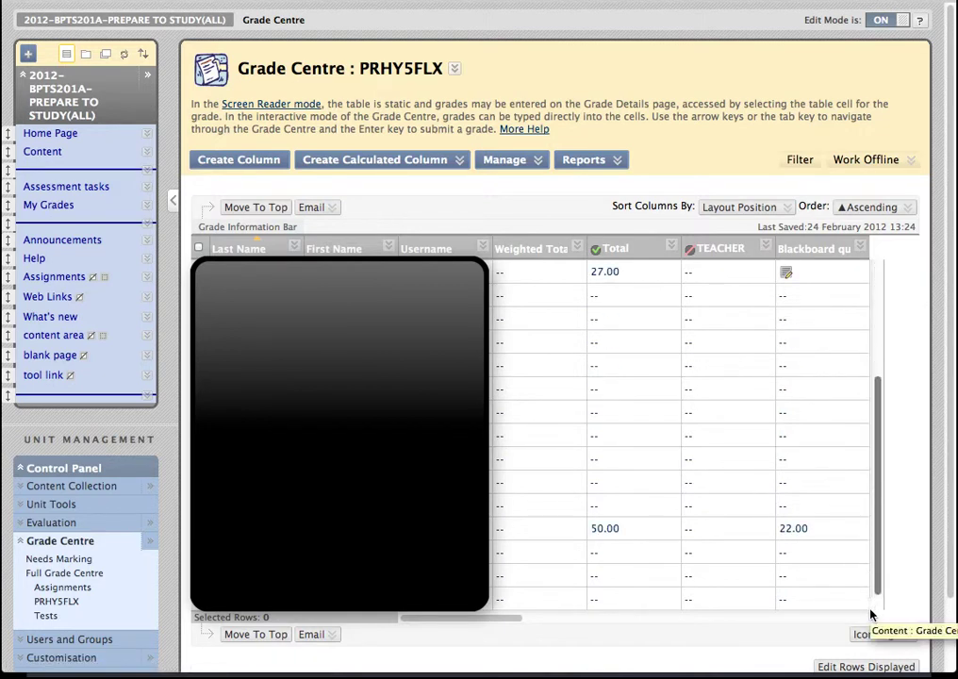
drag(876, 494, 877, 382)
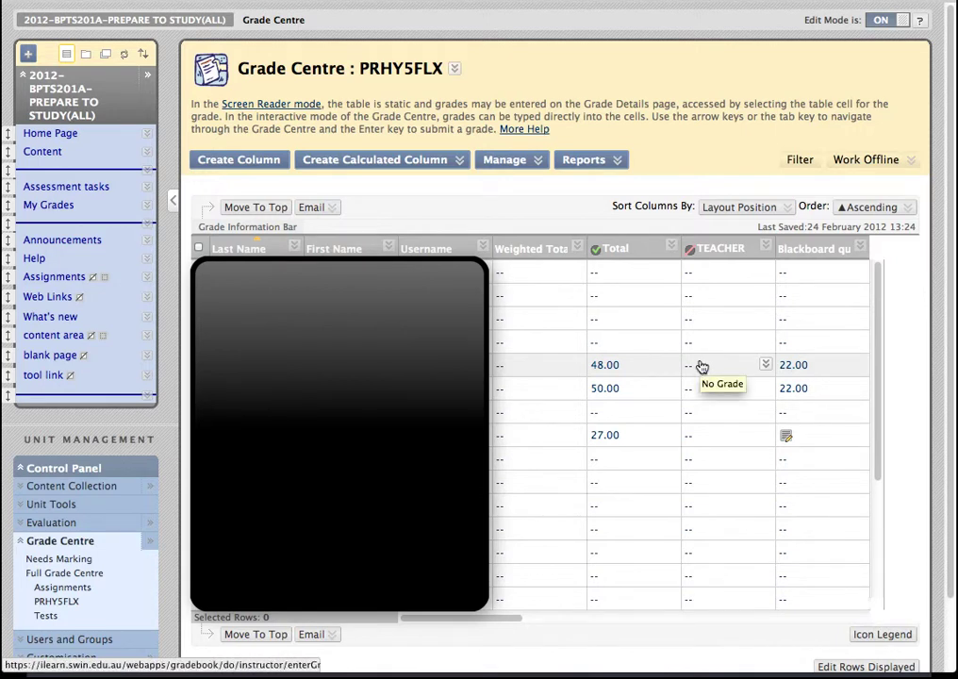
click(599, 618)
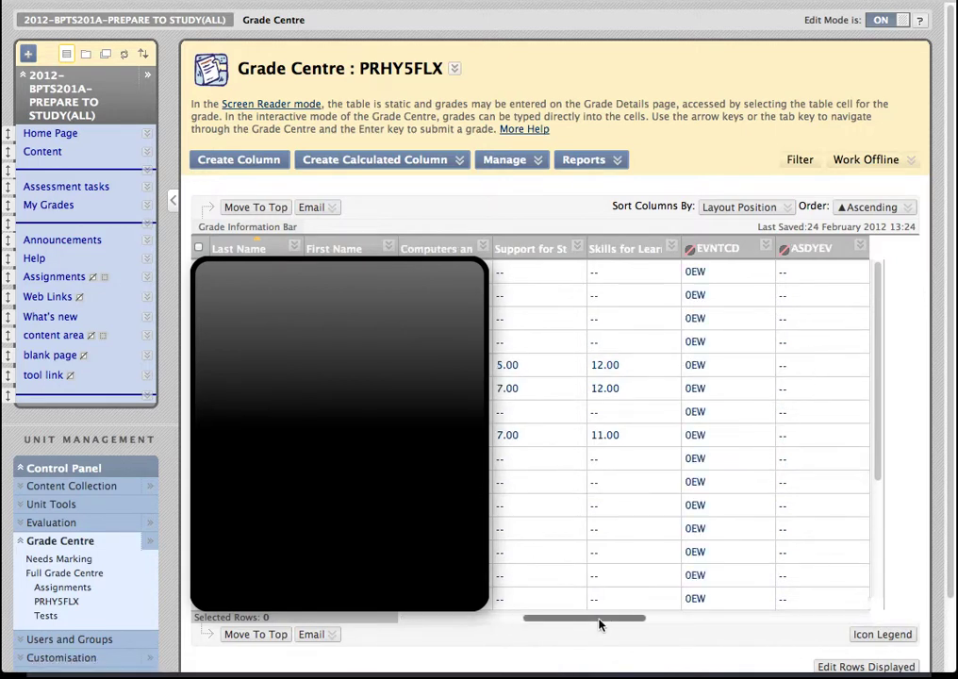
click(736, 622)
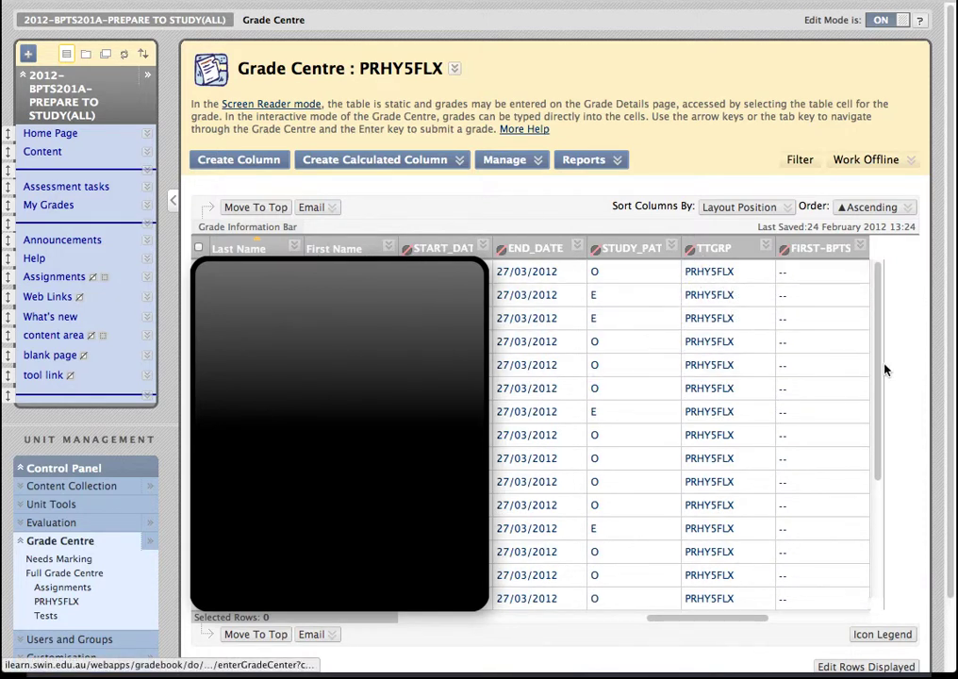
drag(876, 378, 884, 557)
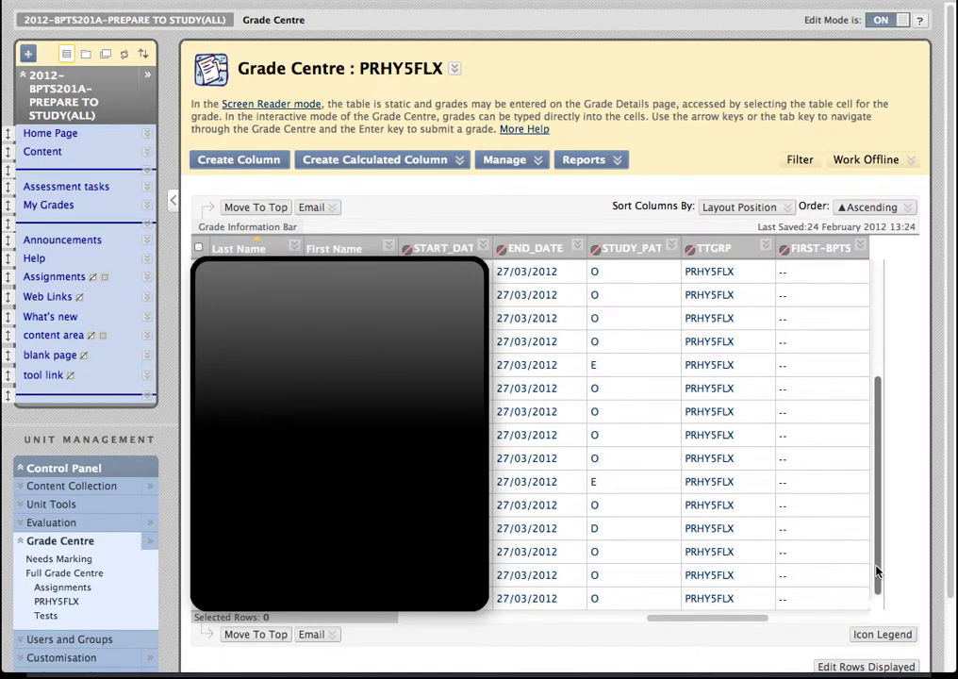
click(885, 300)
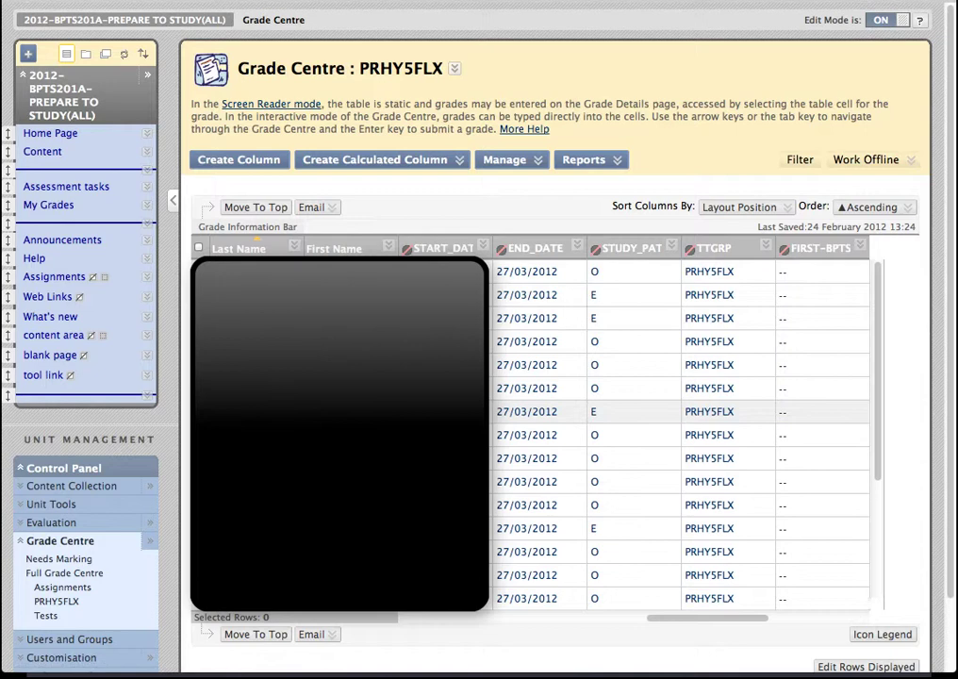
click(49, 576)
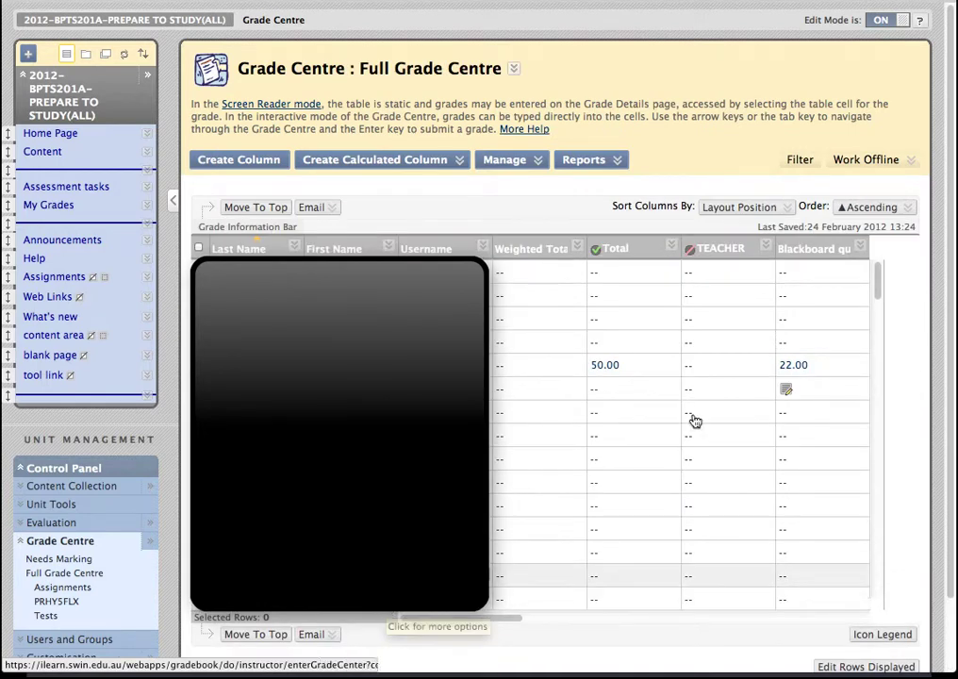
drag(876, 271, 885, 427)
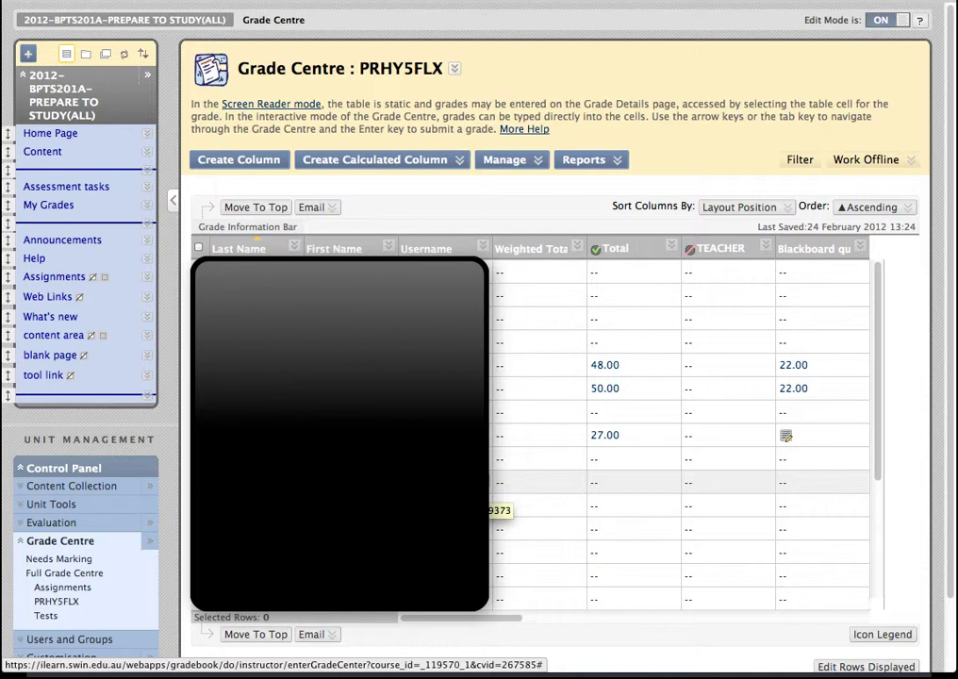
Go to the Smart Views list from the Manage menu.
click(539, 162)
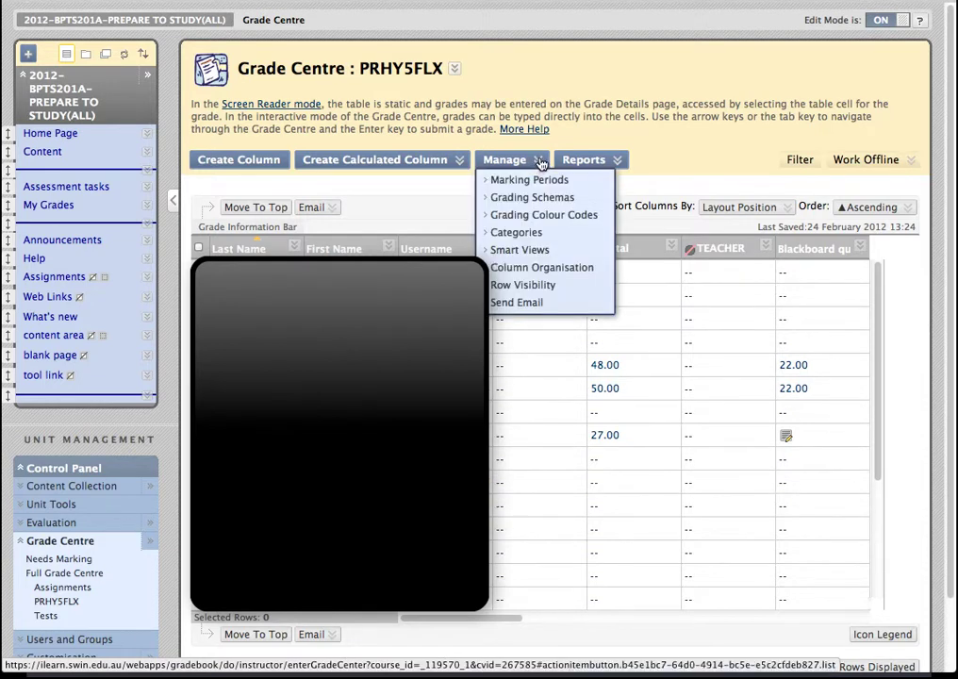
click(526, 251)
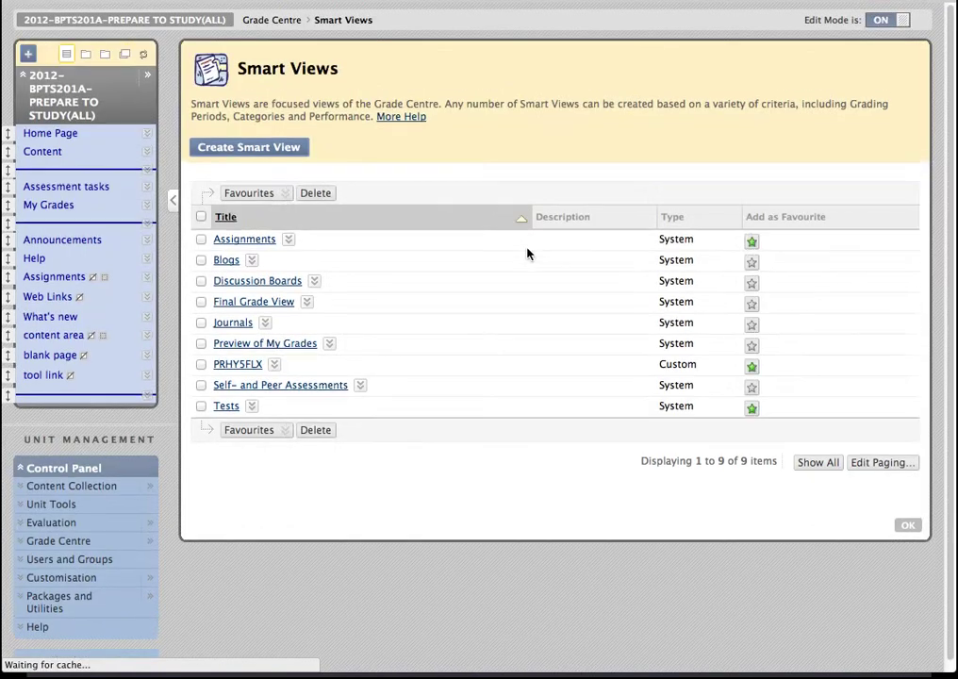